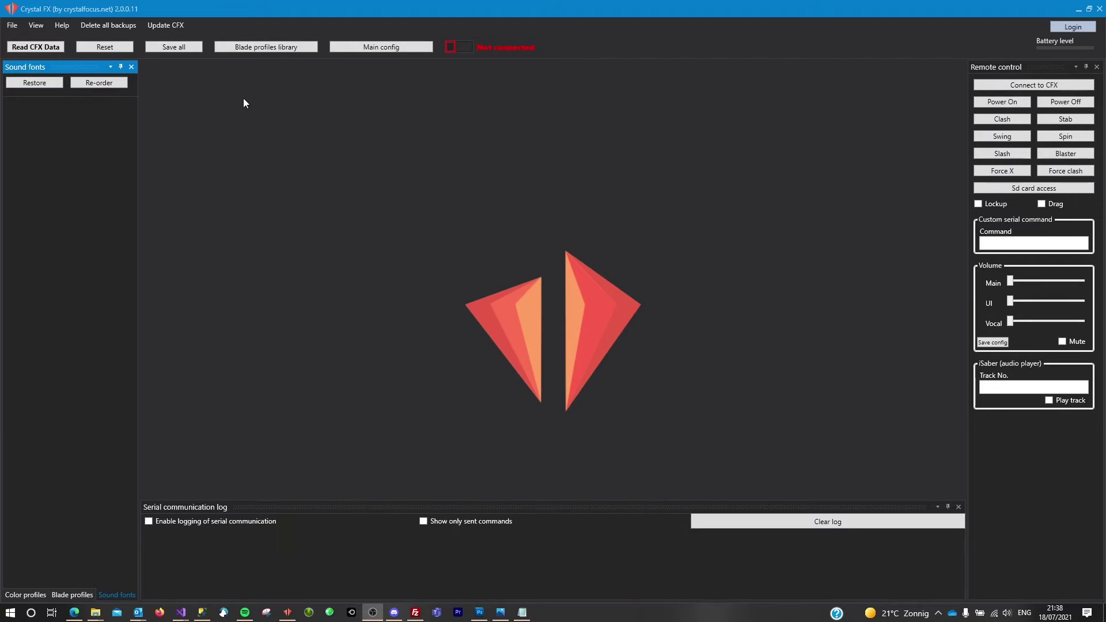
Switch to the crystalfocus.net site in the browser and browse page 20 of its blade profiles
left_click(75, 615)
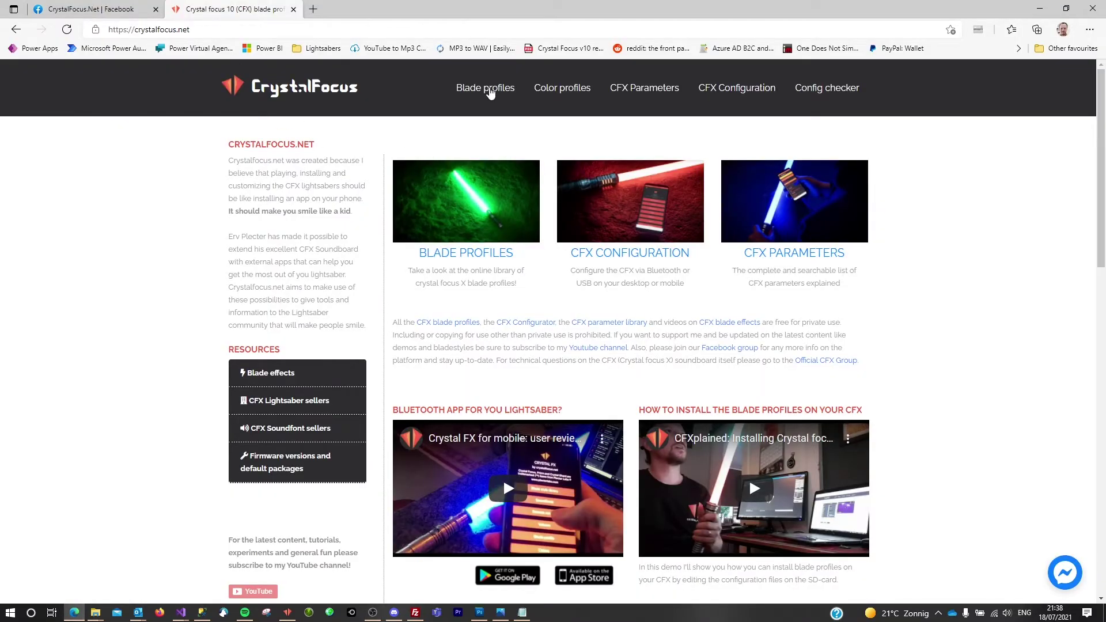
left_click(489, 93)
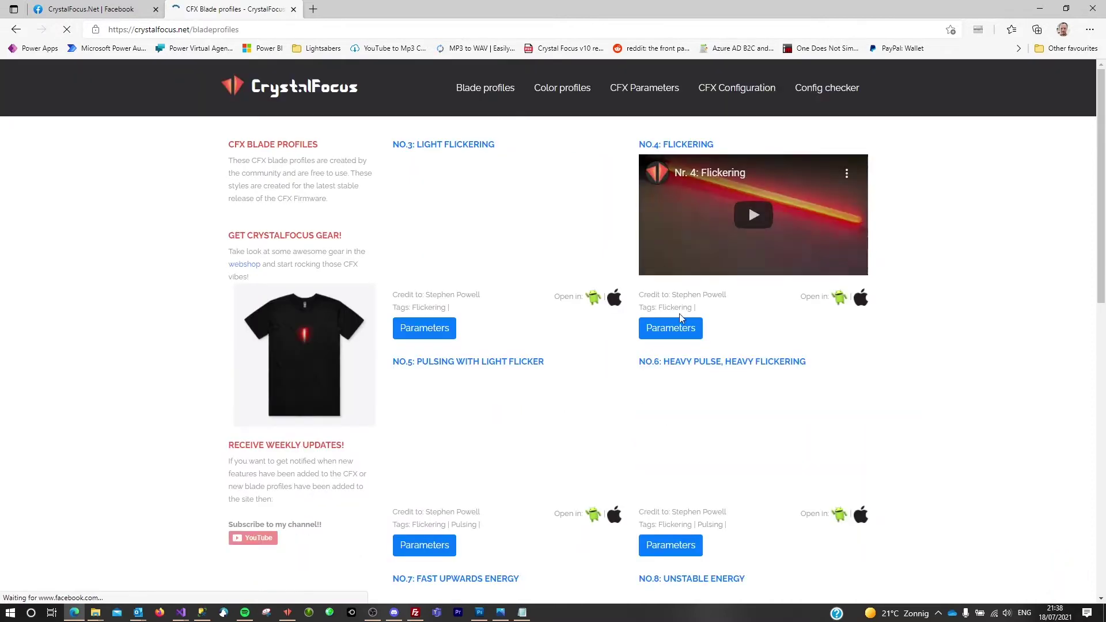
scroll(831, 469, "down", 3)
scroll(831, 469, "down", 8)
scroll(780, 402, "up", 3)
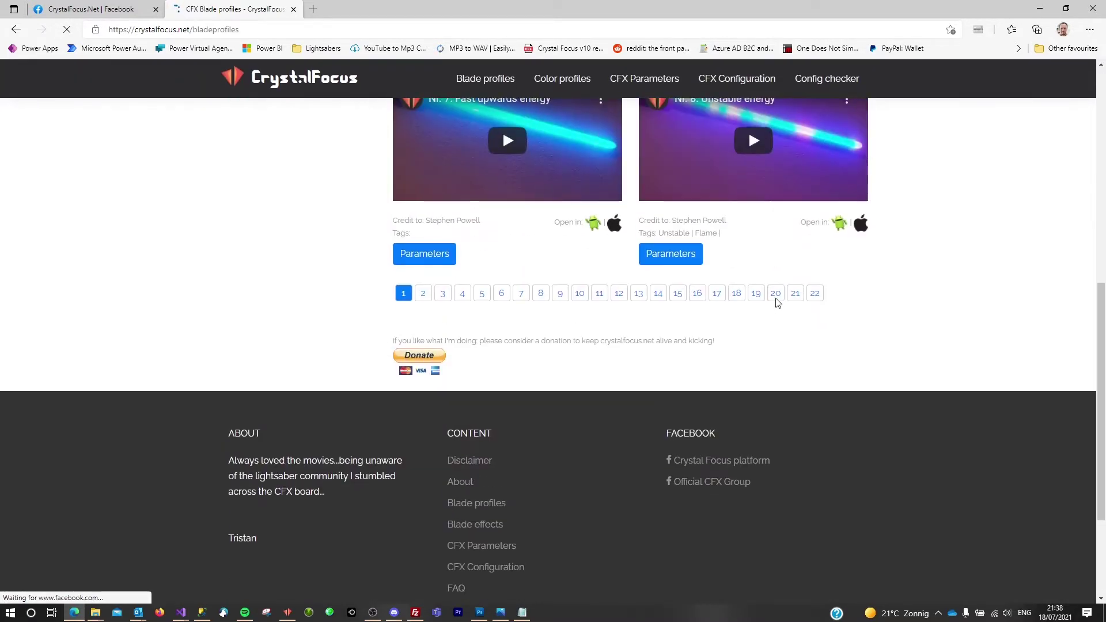
left_click(776, 293)
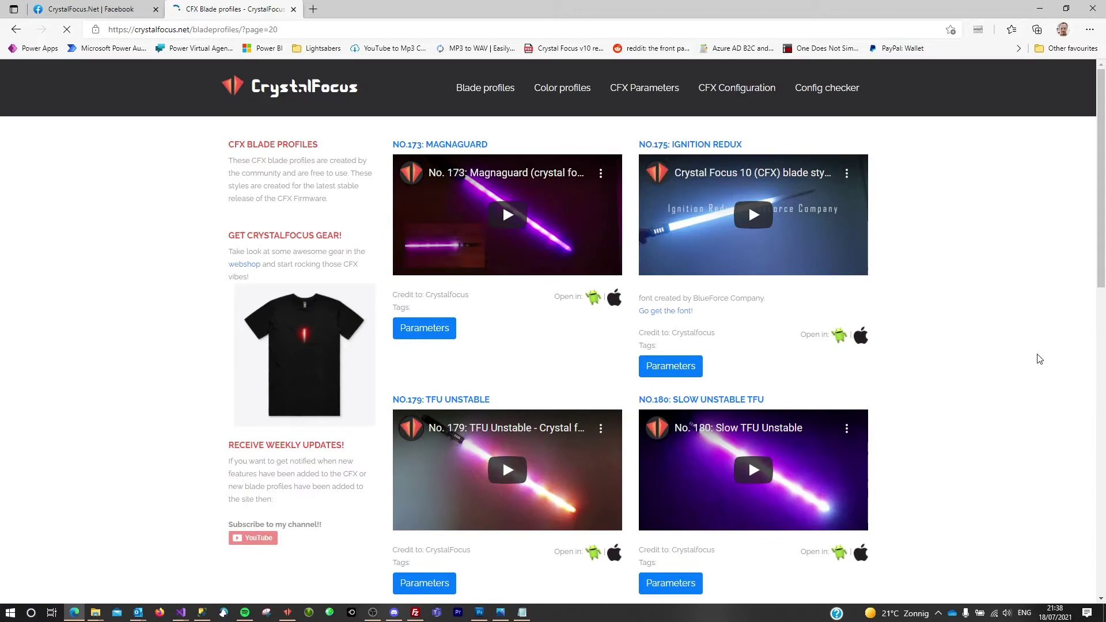
scroll(1025, 386, "down", 6)
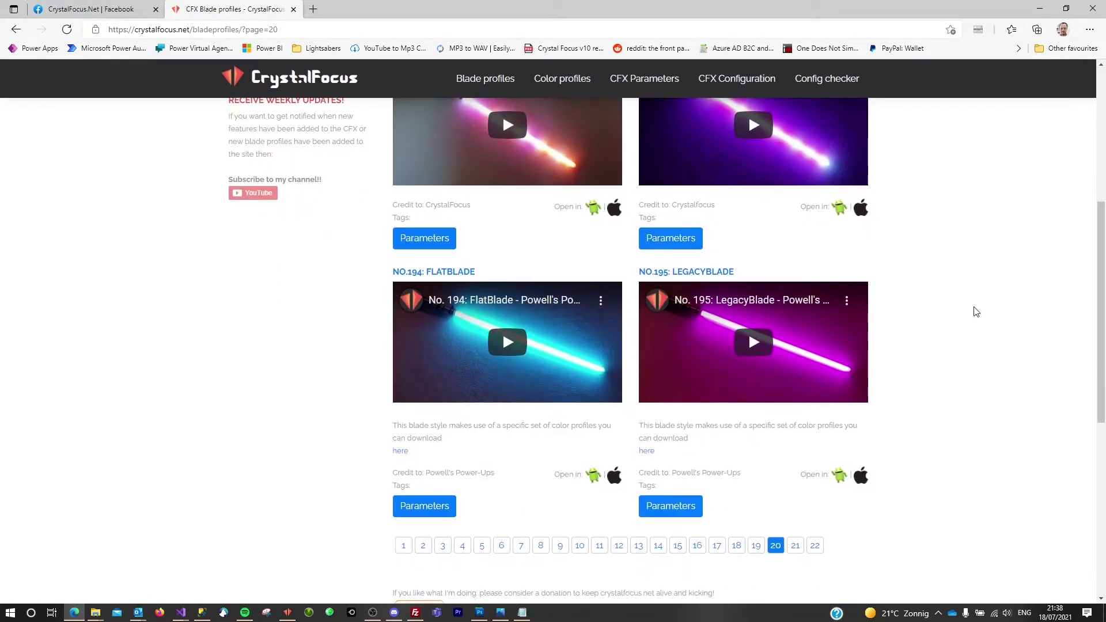
Start the No. 195 LegacyBlade preview video, and play and pause the No. 173 Magnaguard preview video
left_click(754, 342)
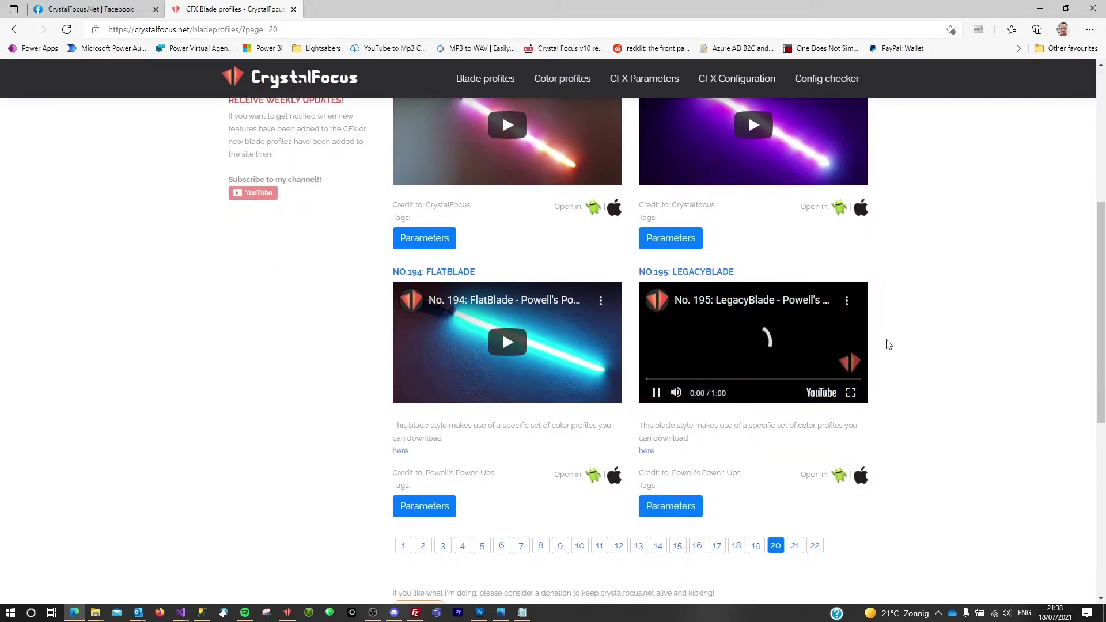
scroll(726, 372, "up", 10)
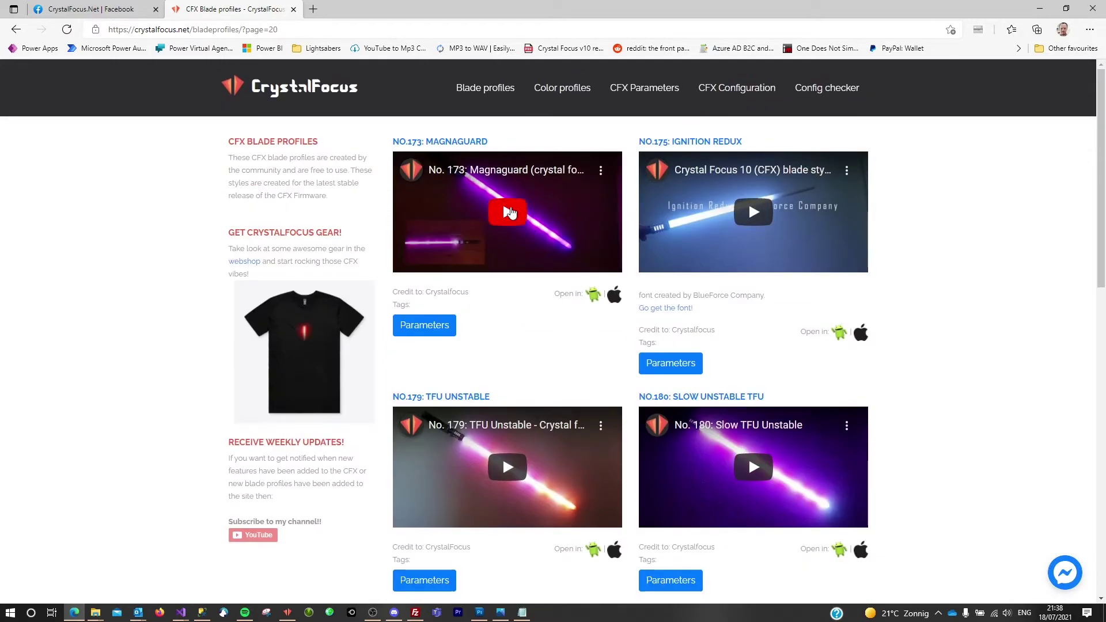
left_click(507, 213)
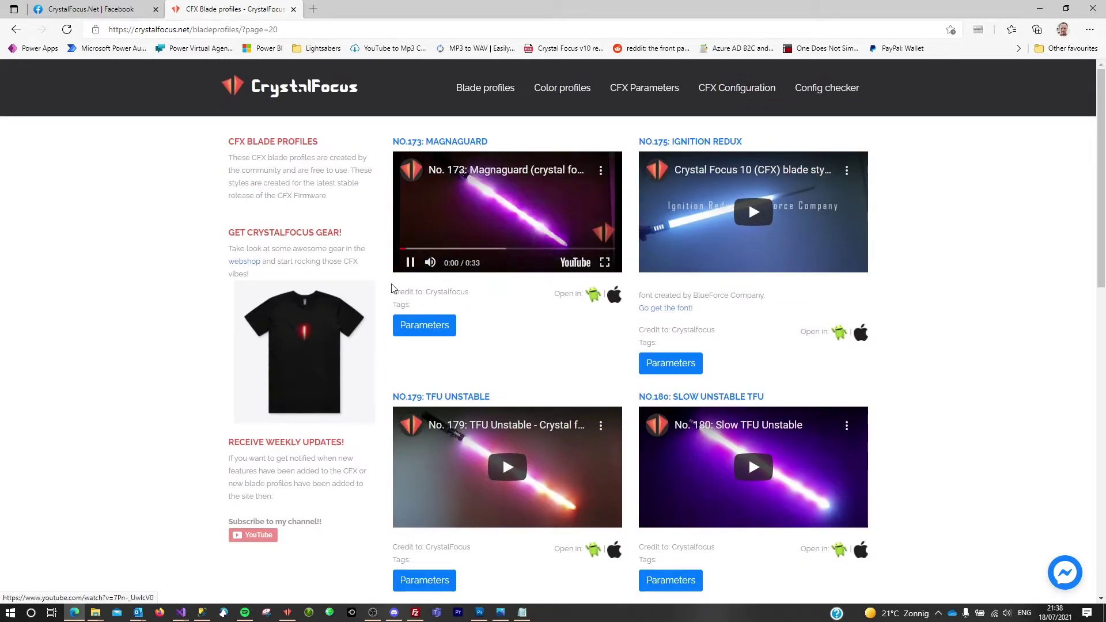
left_click(410, 264)
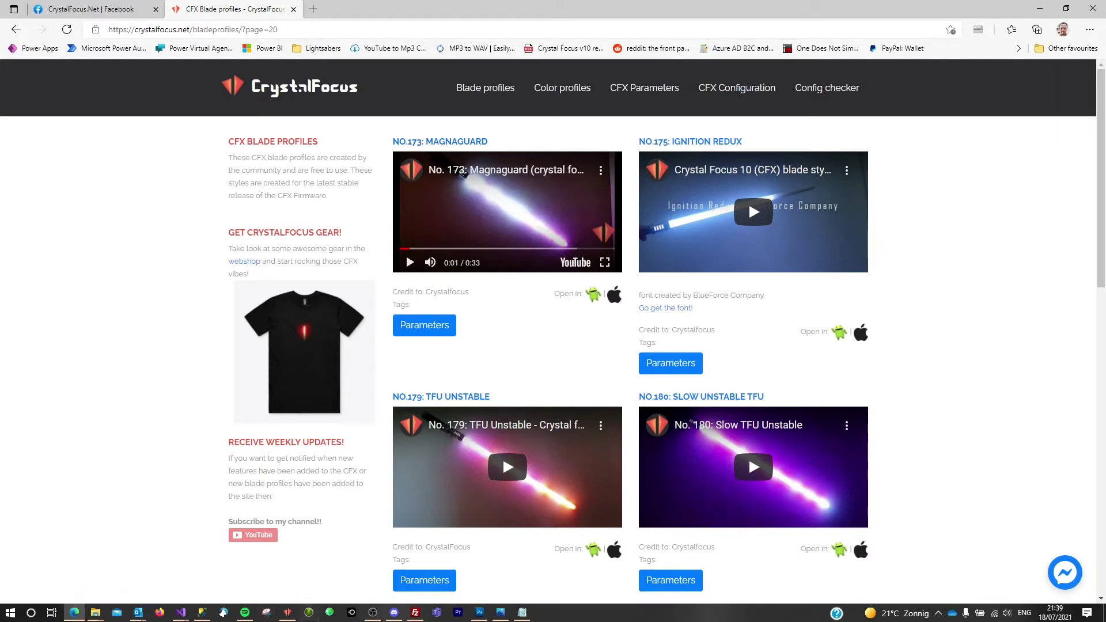
Switch to Crystal FX, search the online blade profiles library for "magna", and open the Magnaguard profile's parameters
left_click(288, 612)
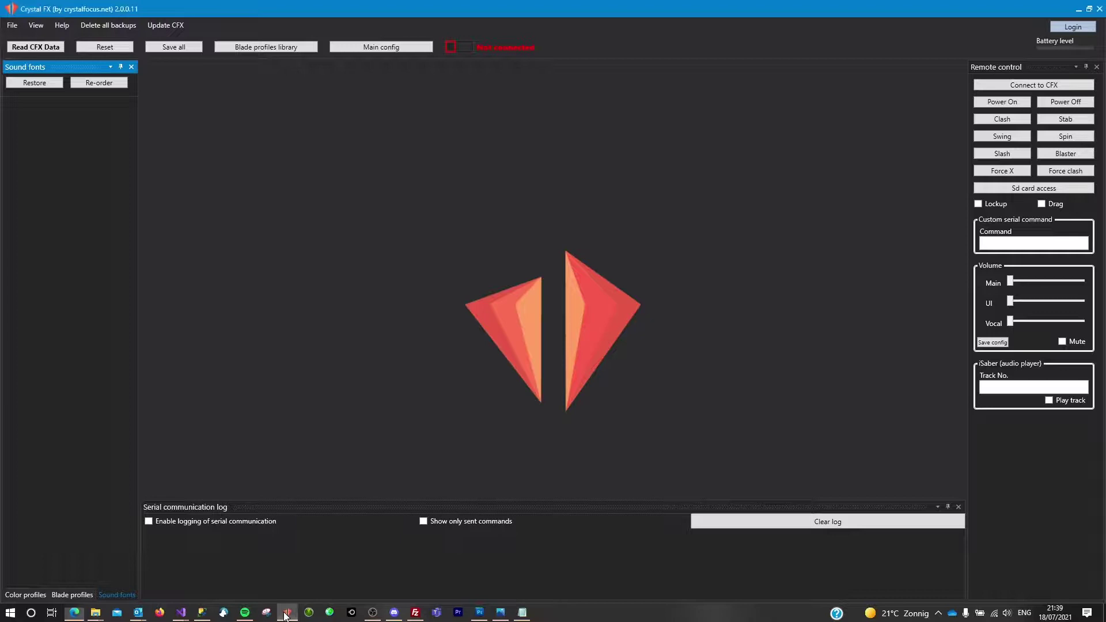
left_click(257, 47)
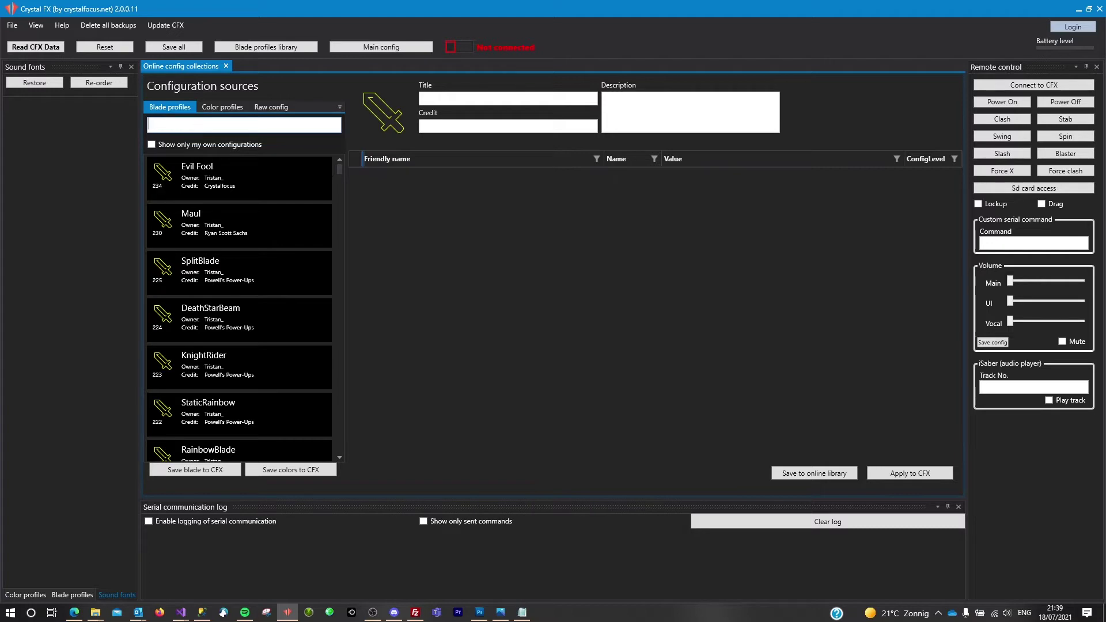
type("magne")
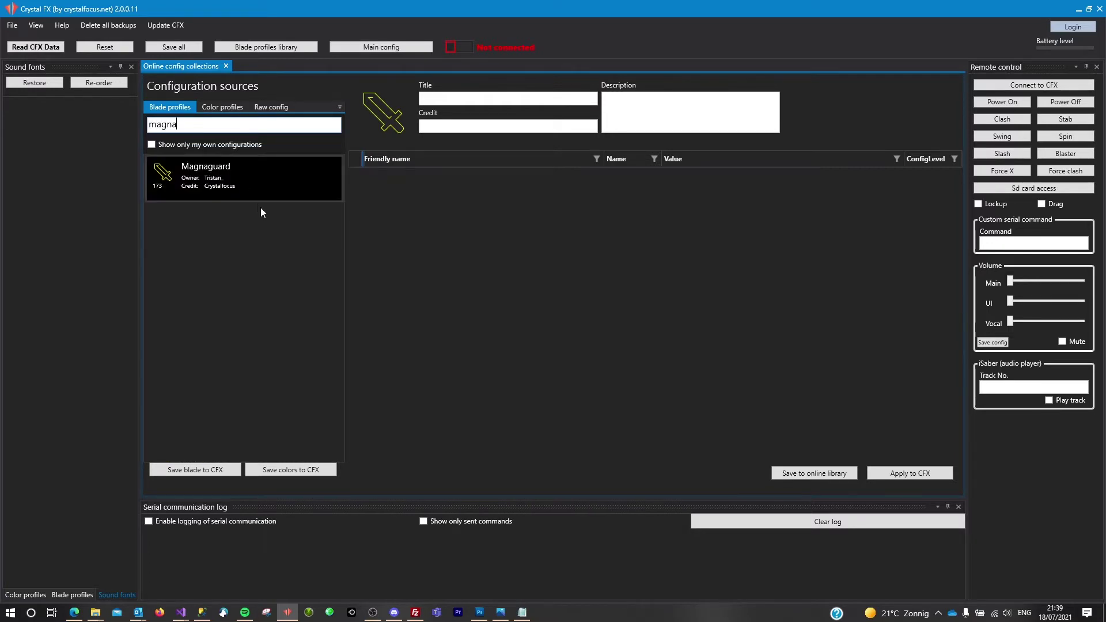
left_click(213, 187)
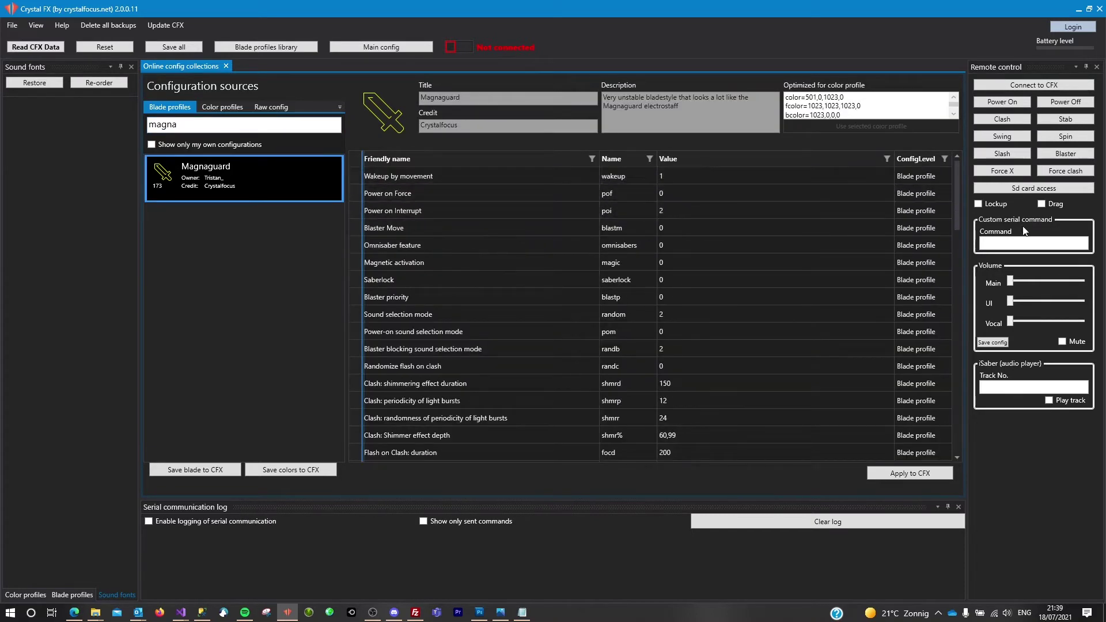
scroll(628, 309, "down", 12)
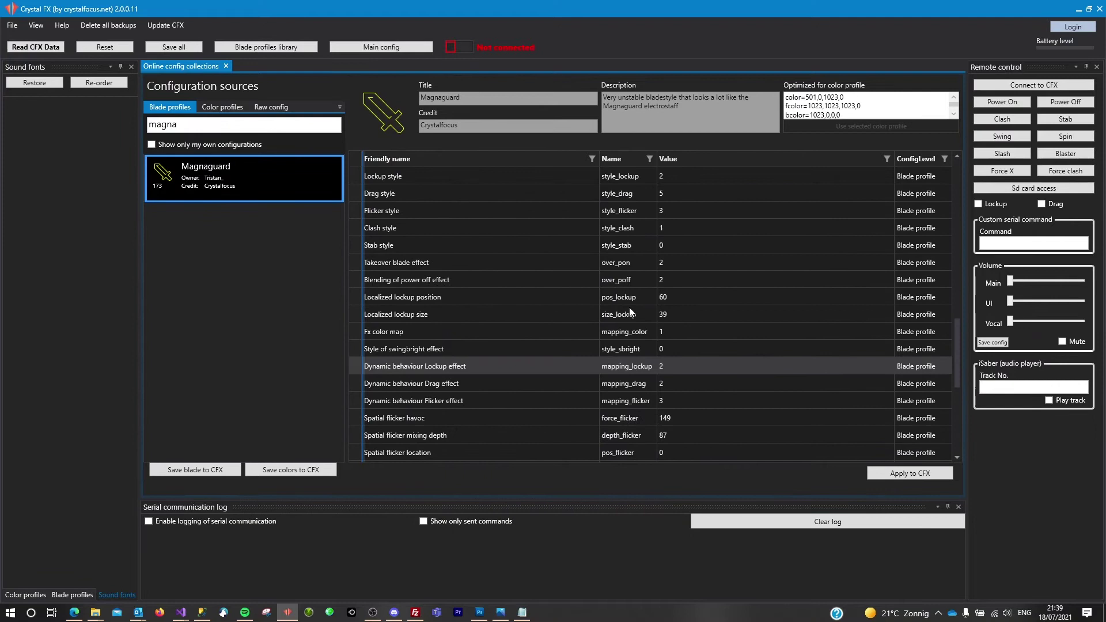
scroll(629, 307, "up", 5)
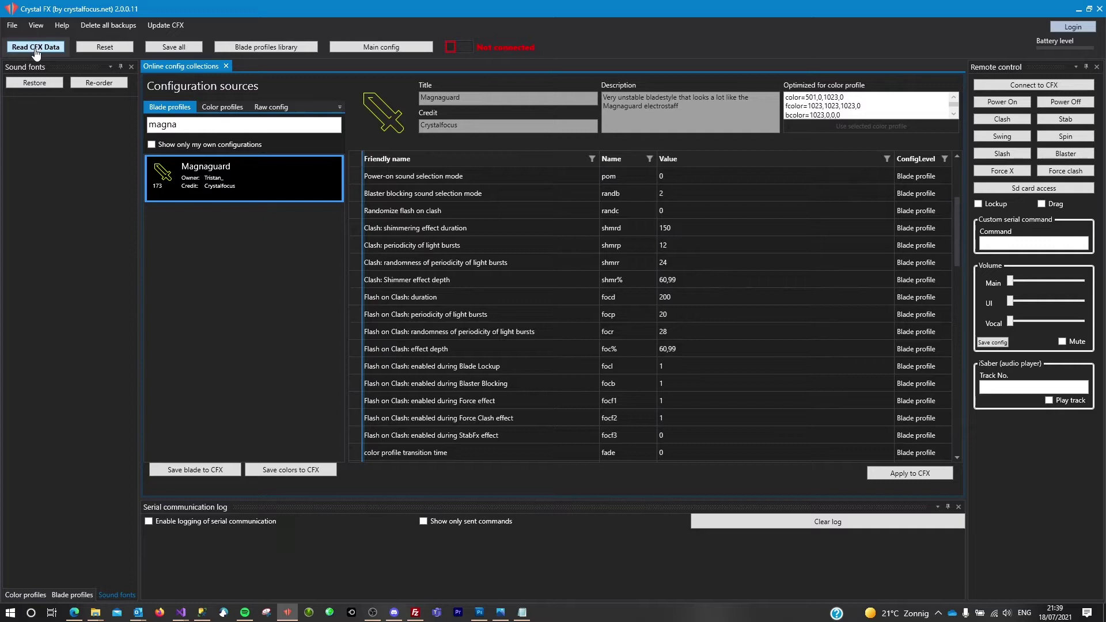
Import all configurations and fonts from the CFX board, and reconnect with remote control access
left_click(36, 48)
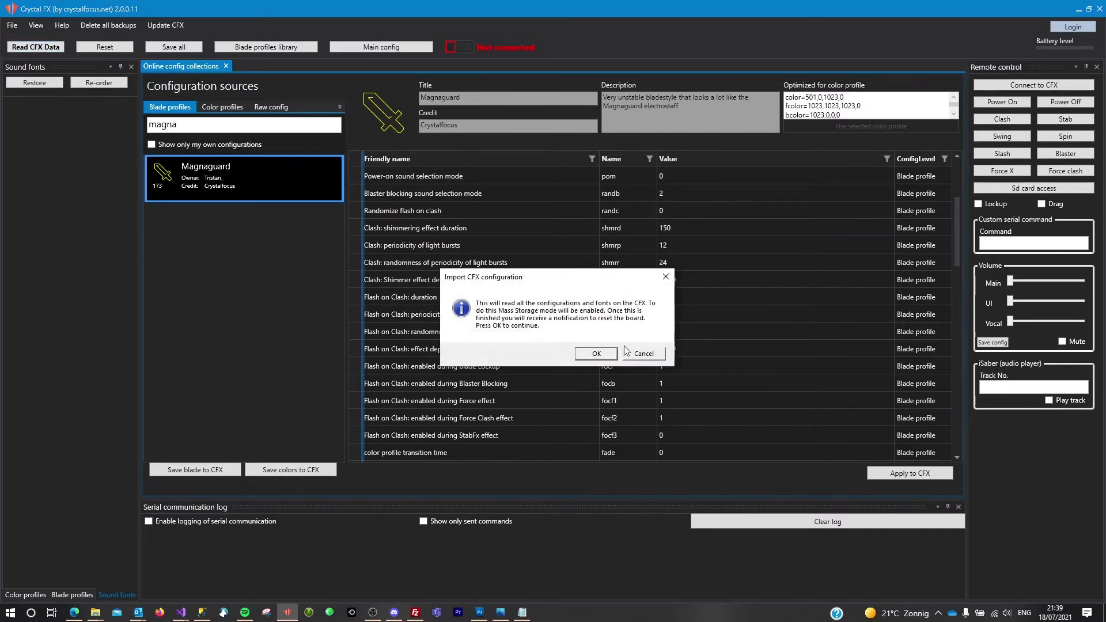
left_click(595, 355)
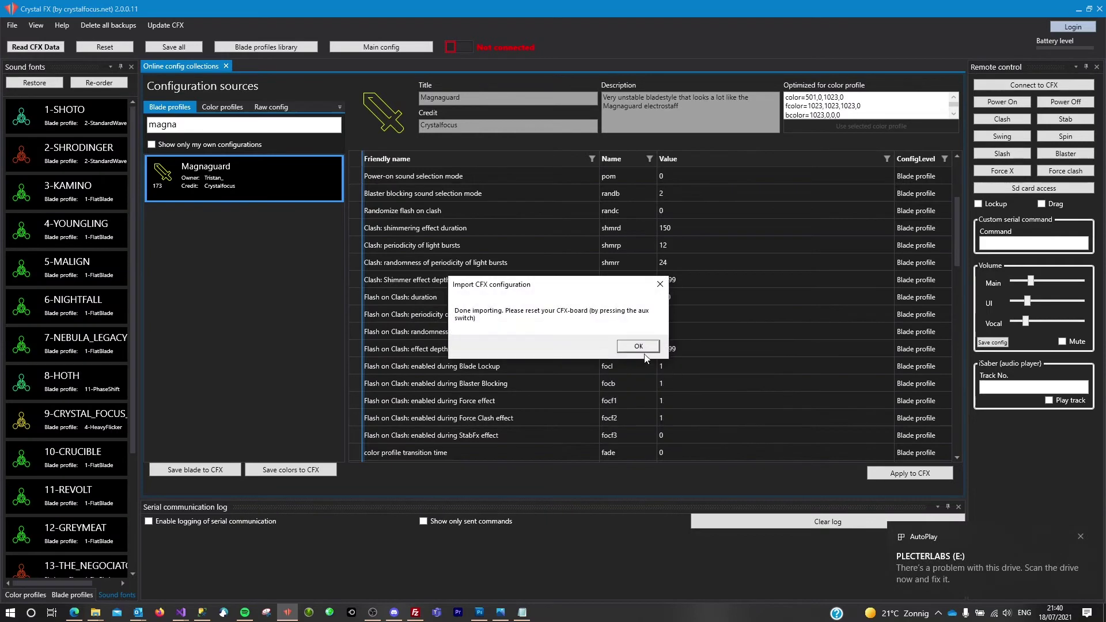
left_click(638, 347)
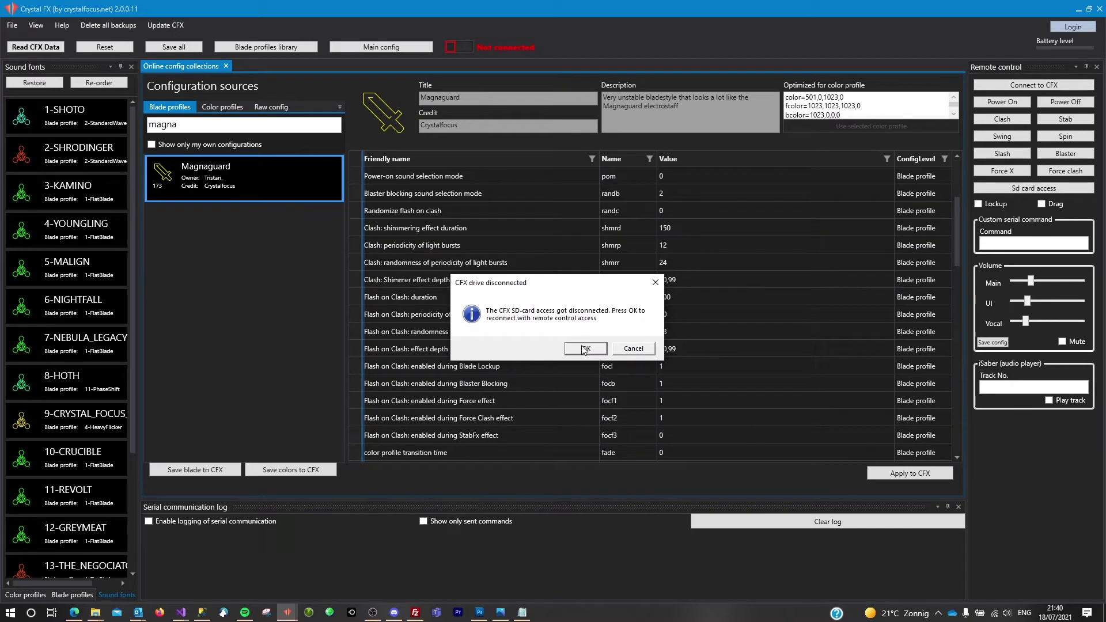
left_click(585, 349)
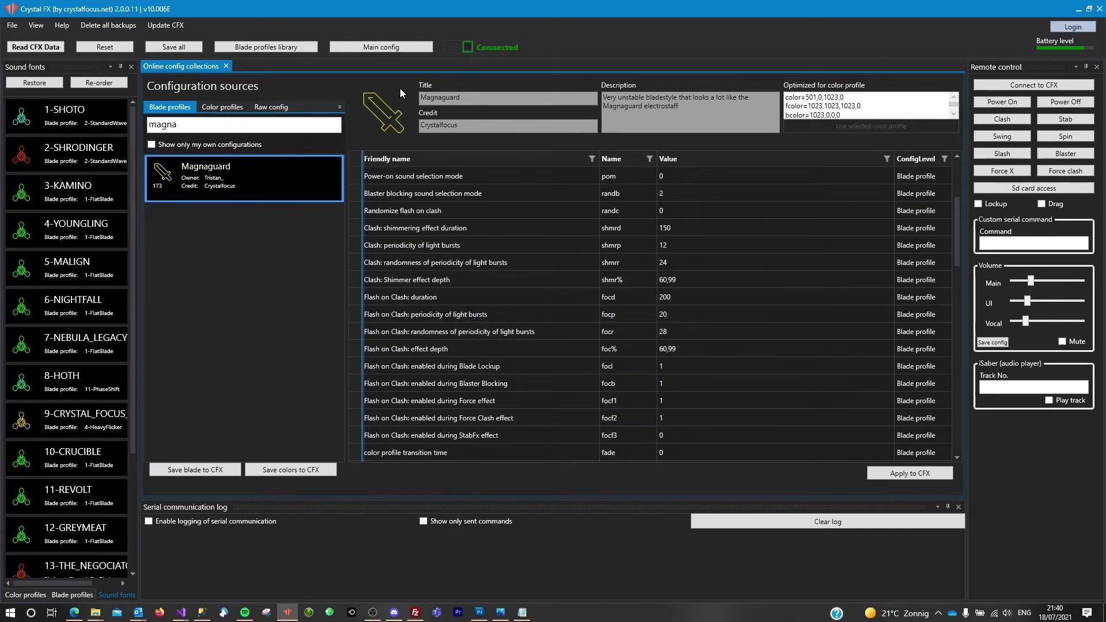
Examine which fonts use the color profiles and blade profiles, and look through the imported sound fonts
left_click_drag(142, 295, 198, 295)
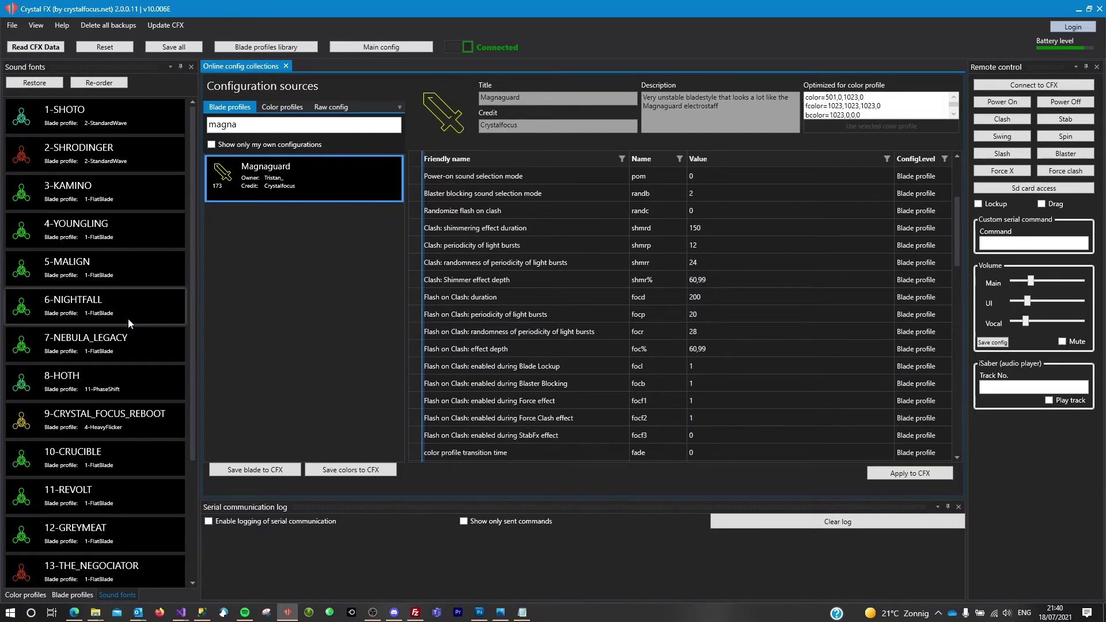
left_click(69, 595)
left_click(24, 595)
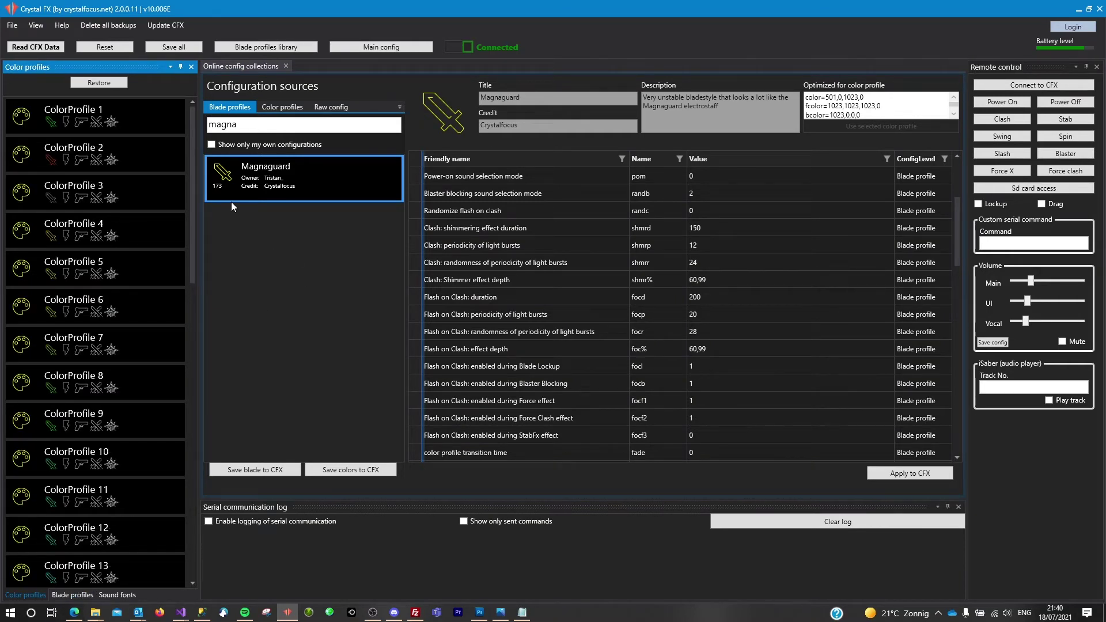
mouse_move(83, 121)
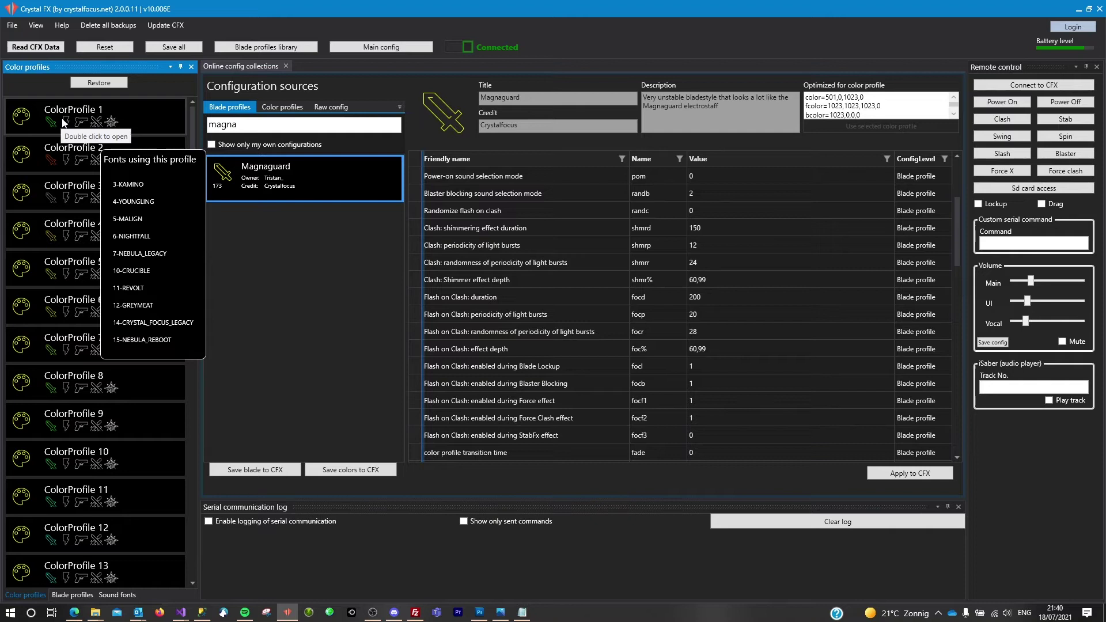
left_click(66, 594)
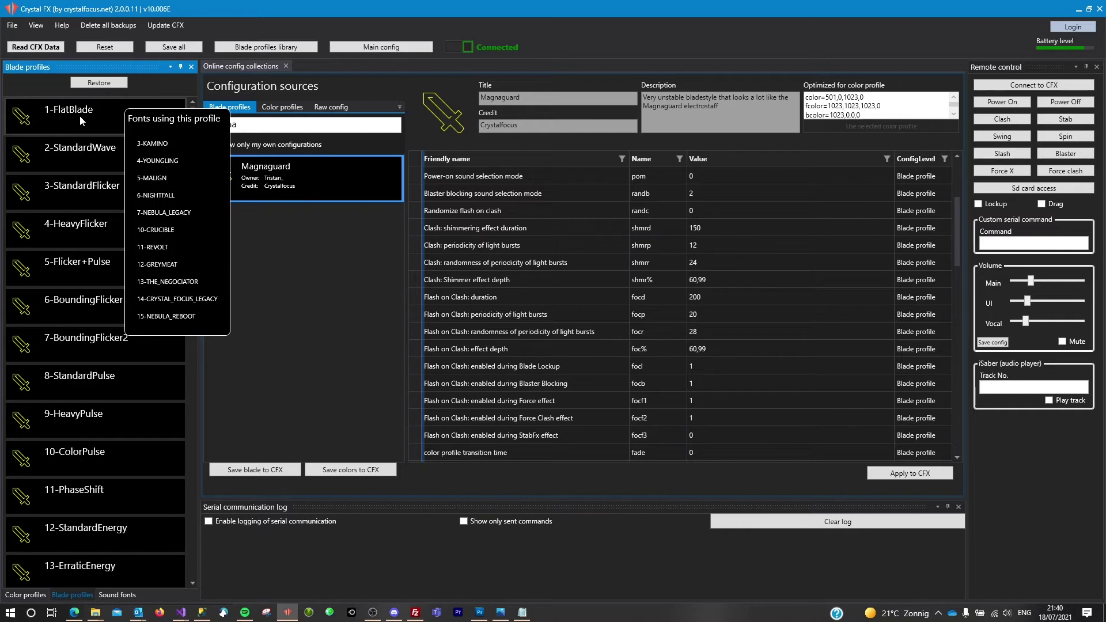
mouse_move(85, 155)
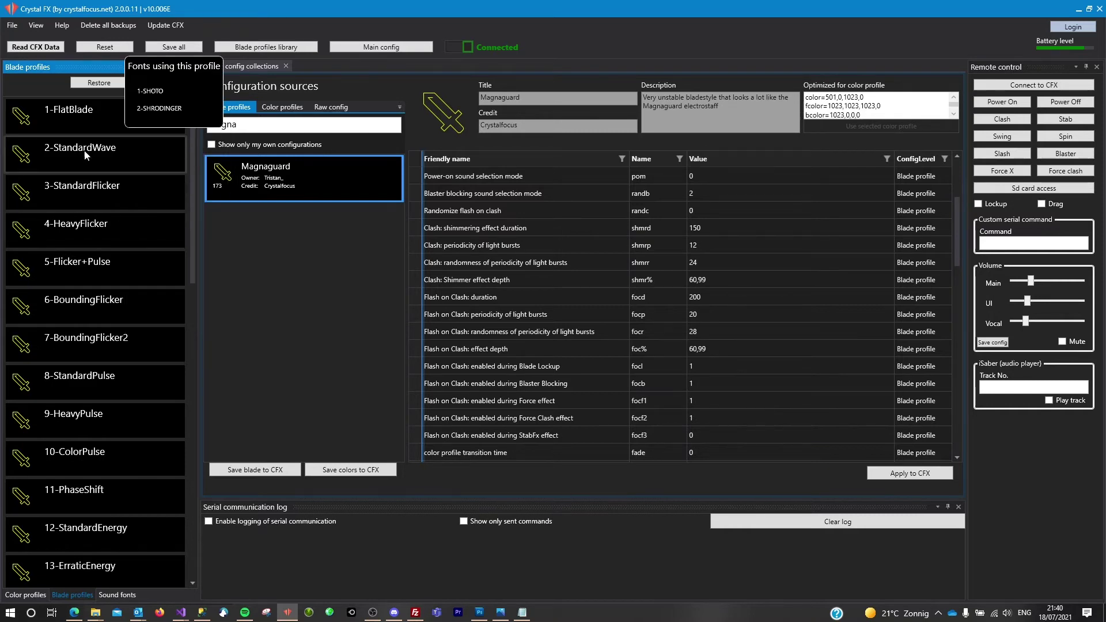
mouse_move(94, 205)
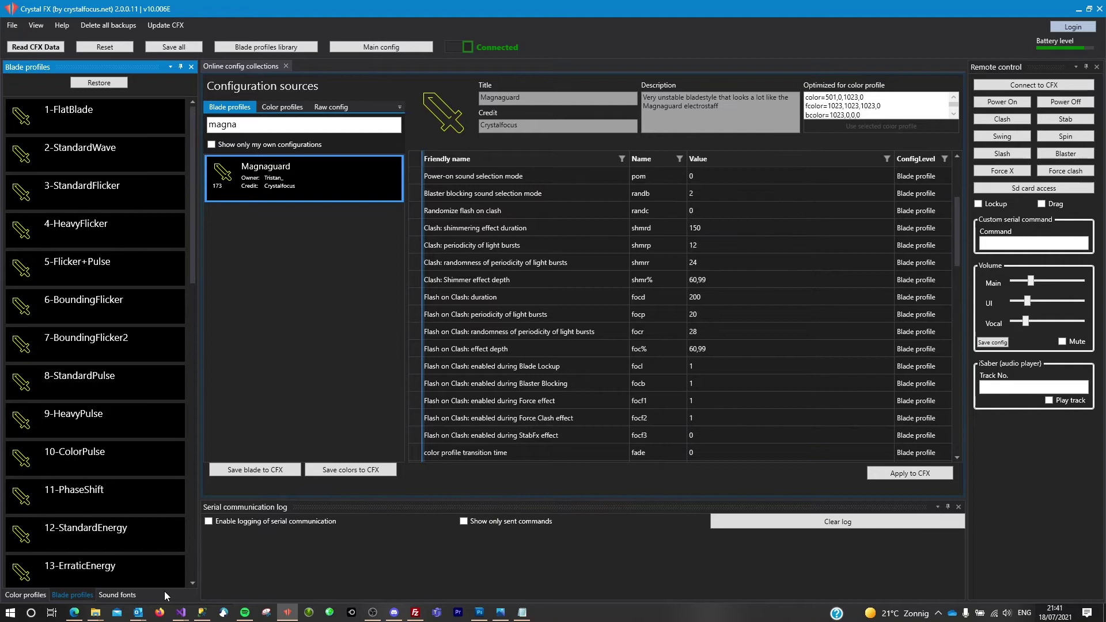
left_click(117, 595)
scroll(123, 448, "down", 3)
scroll(123, 448, "down", 1)
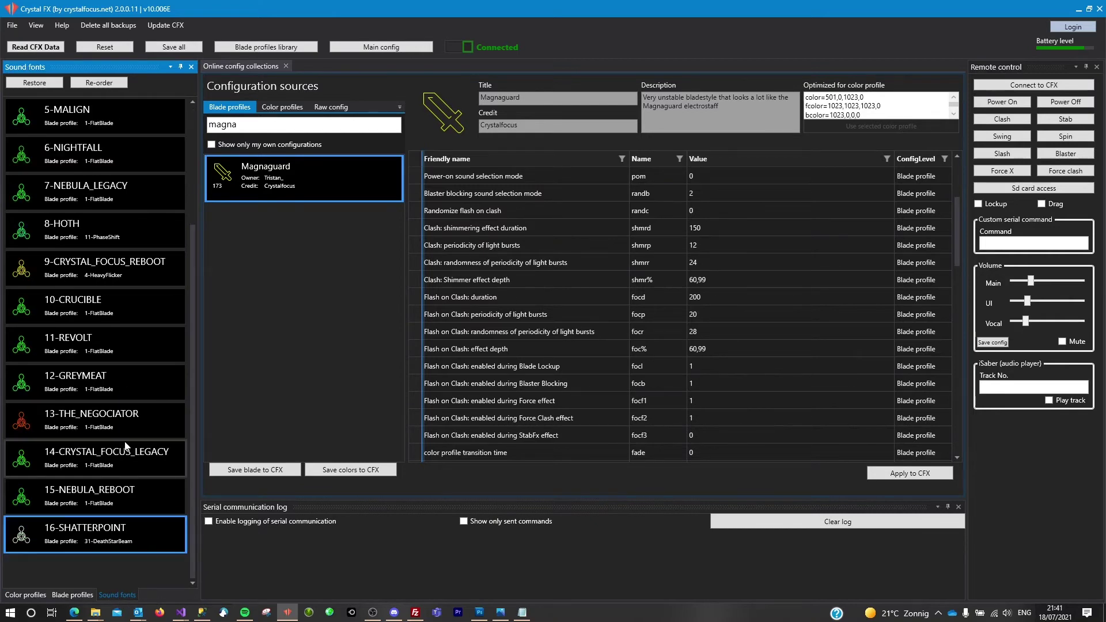
Find slots that no font uses by checking blade profile 7-BoundingFlicker2 and ColorProfile 7, and return to the sound fonts
left_click(73, 595)
mouse_move(98, 243)
mouse_move(92, 345)
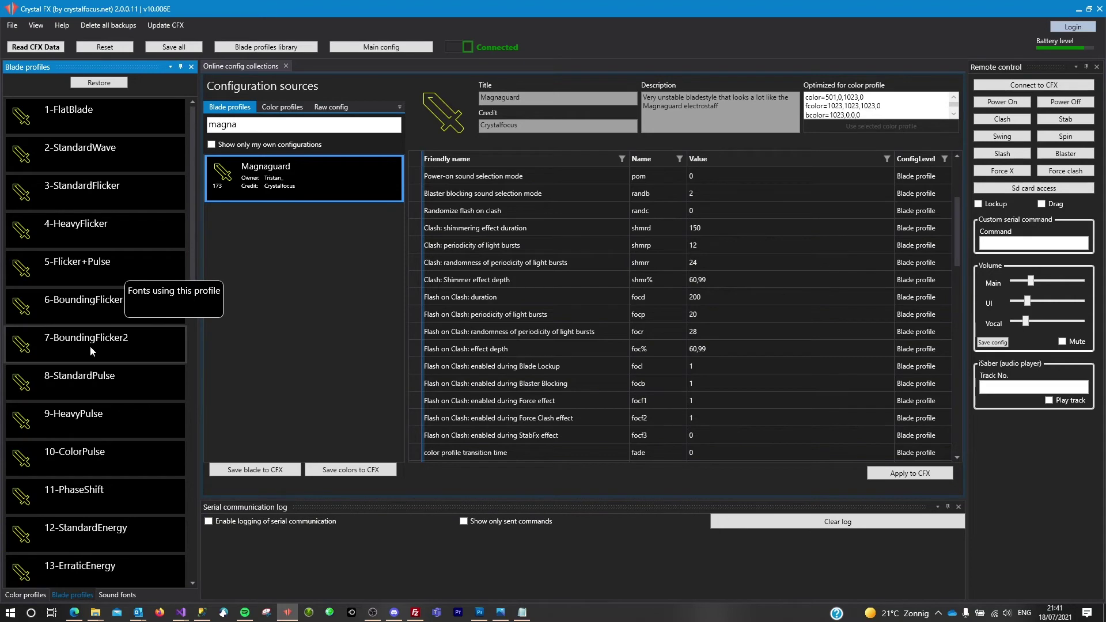
left_click(95, 344)
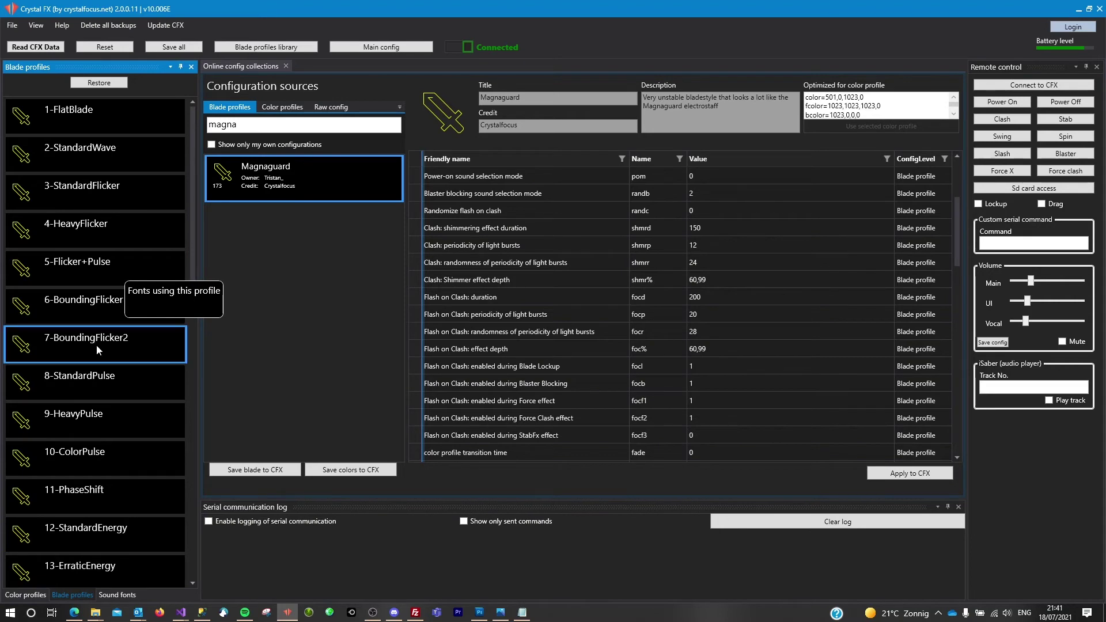
left_click(24, 596)
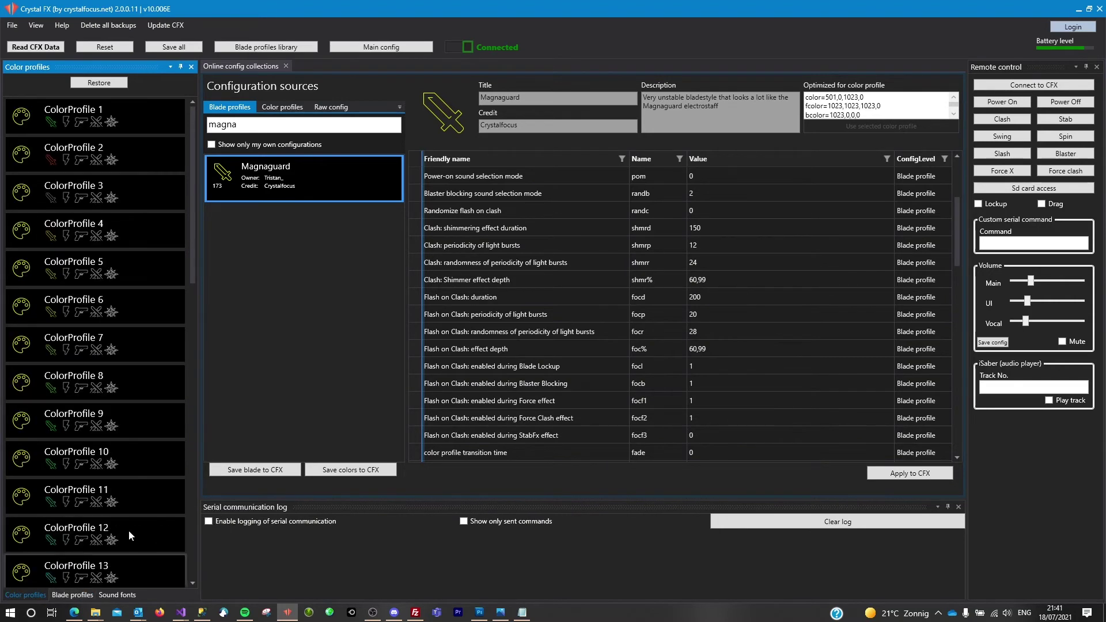
left_click(82, 351)
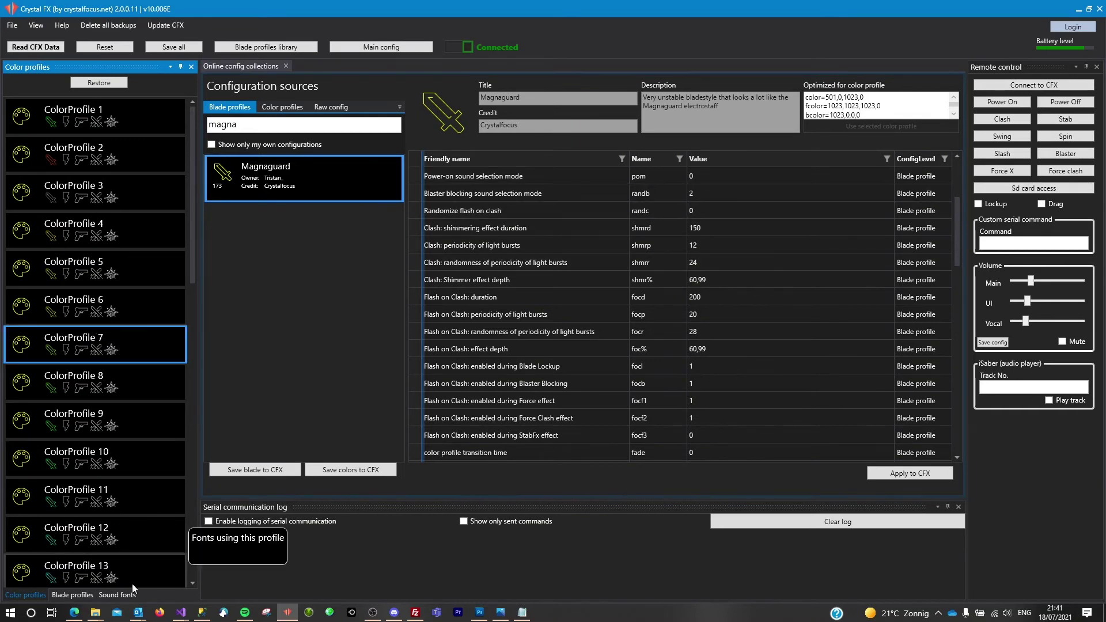
left_click(122, 595)
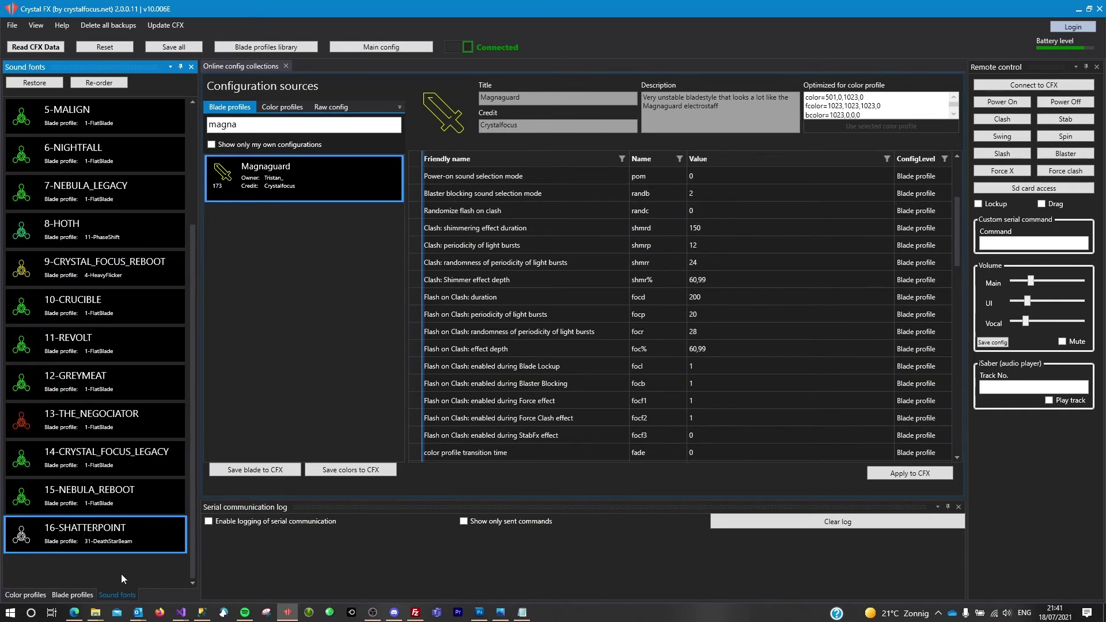
Power the saber blade on and back off through the remote control
left_click(1005, 104)
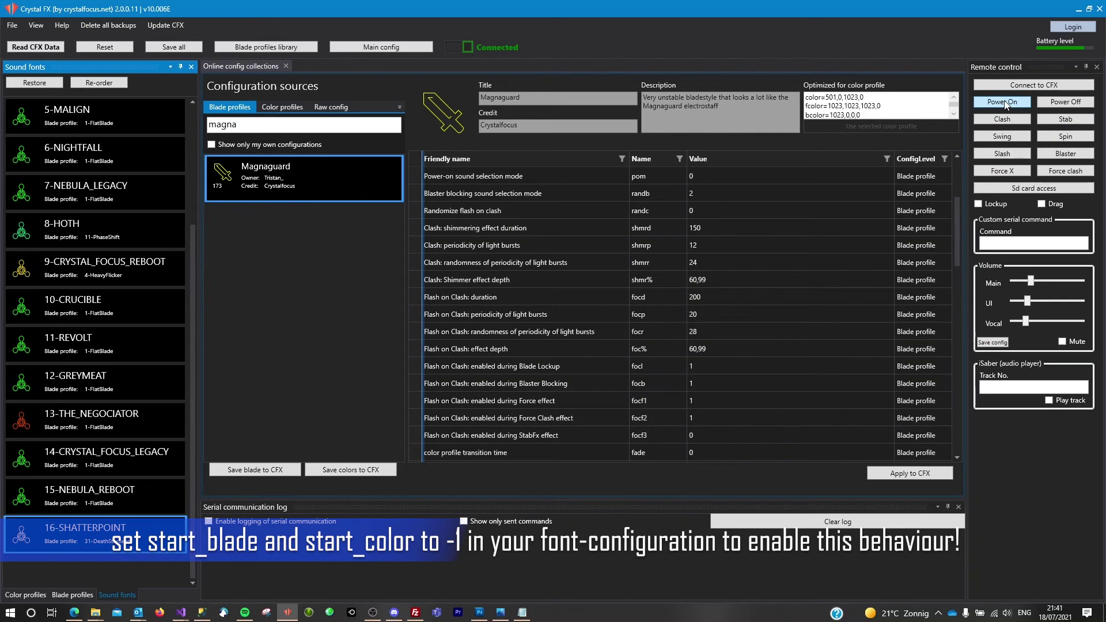
left_click(1003, 102)
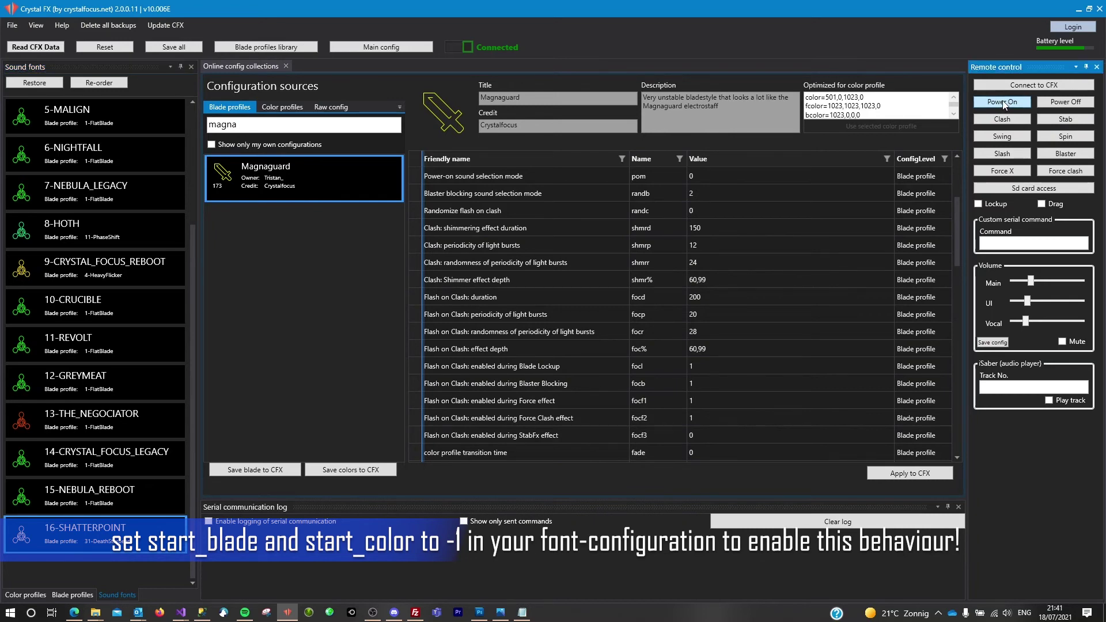
left_click(1061, 103)
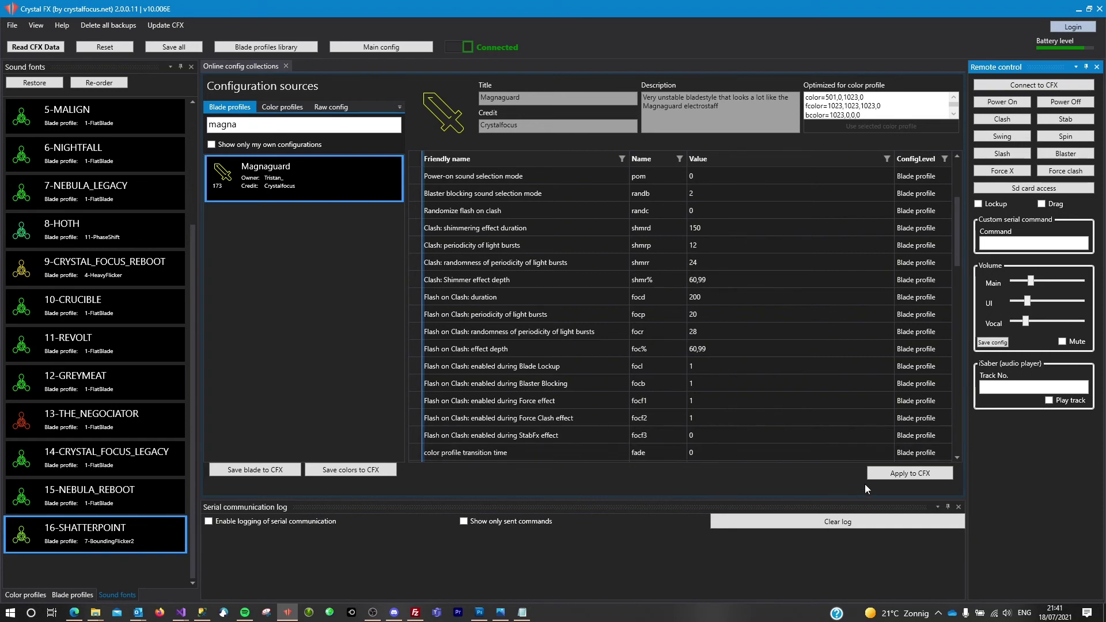
Apply the Magnaguard blade profile configuration to the connected CFX
left_click(905, 473)
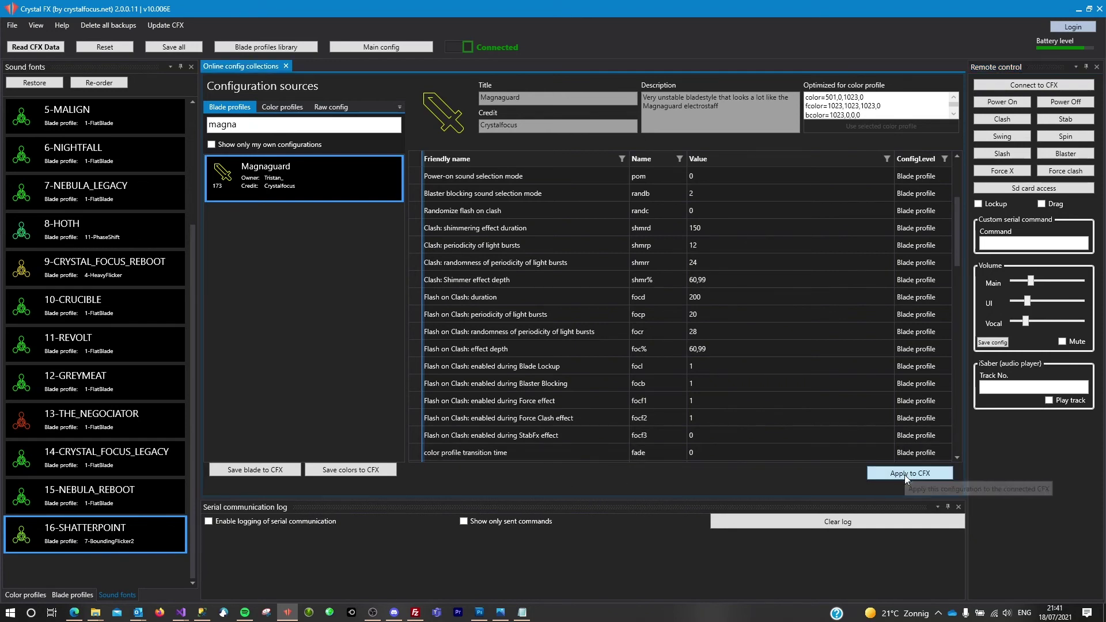